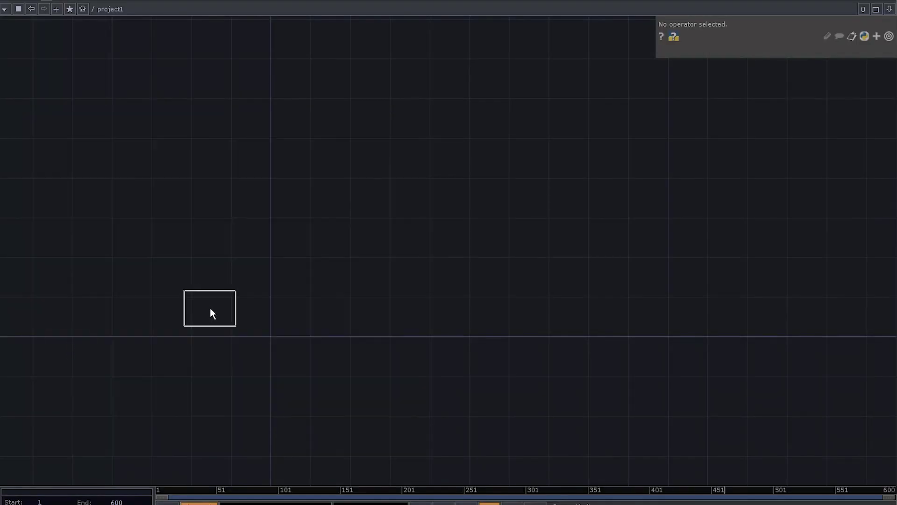
Step: Add a Circle SOP feeding a Transform SOP and set the transform's Uniform Scale to .01
scroll(211, 312, "up", 3)
right_click(262, 283)
left_click(302, 400)
left_click(346, 292)
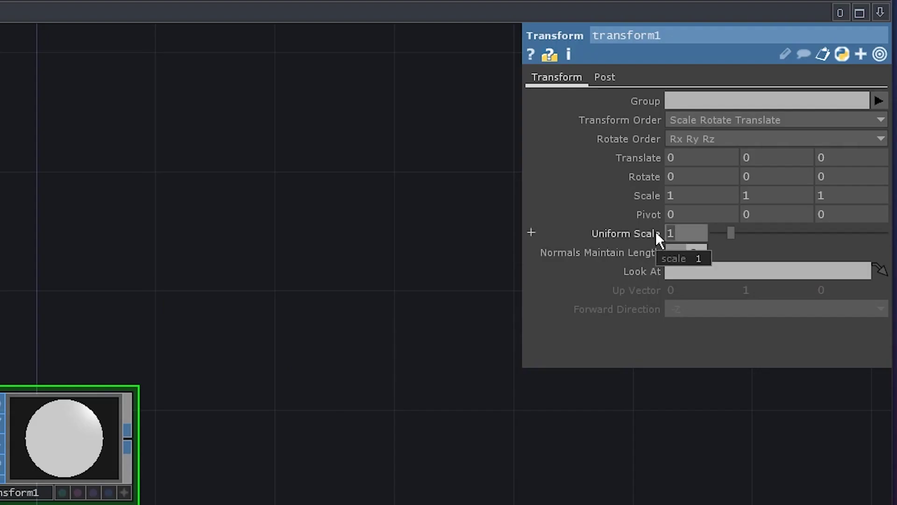
type(".01")
key("Return")
Step: Add a Geometry COMP fed by transform1 and place a Camera COMP above it
key("Tab")
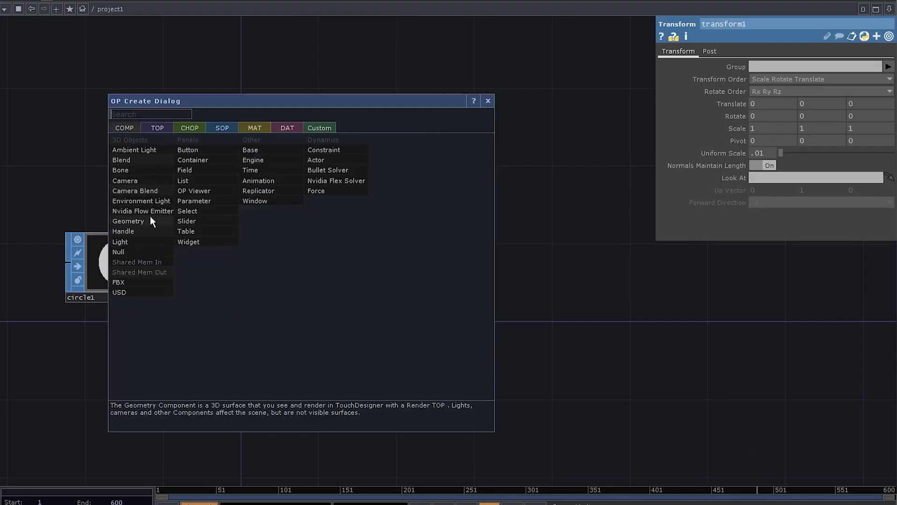
left_click(129, 221)
left_click(403, 265)
key("Tab")
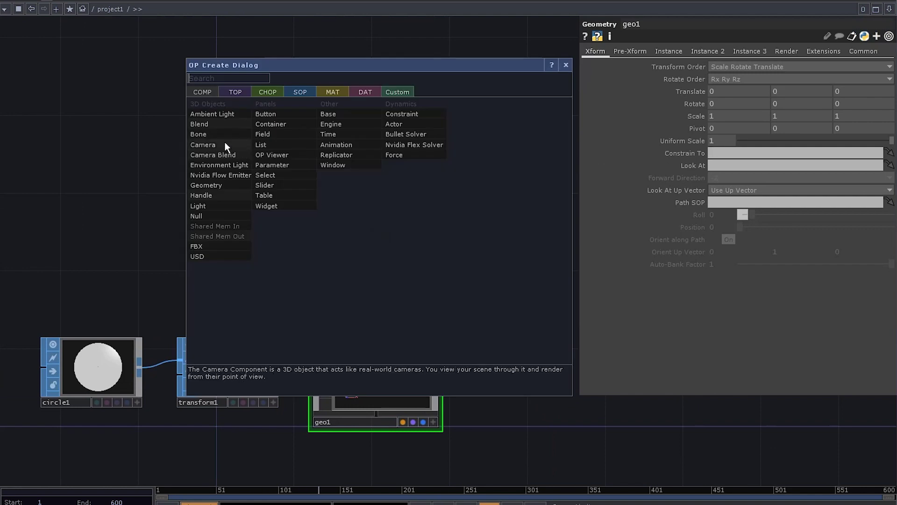
left_click(225, 144)
left_click(379, 256)
left_click_drag(496, 344, 442, 298)
Step: Add a Constant MAT beside the camera and assign it to geo1 as its material
key("Tab")
left_click(393, 162)
left_click(271, 174)
left_click(457, 229)
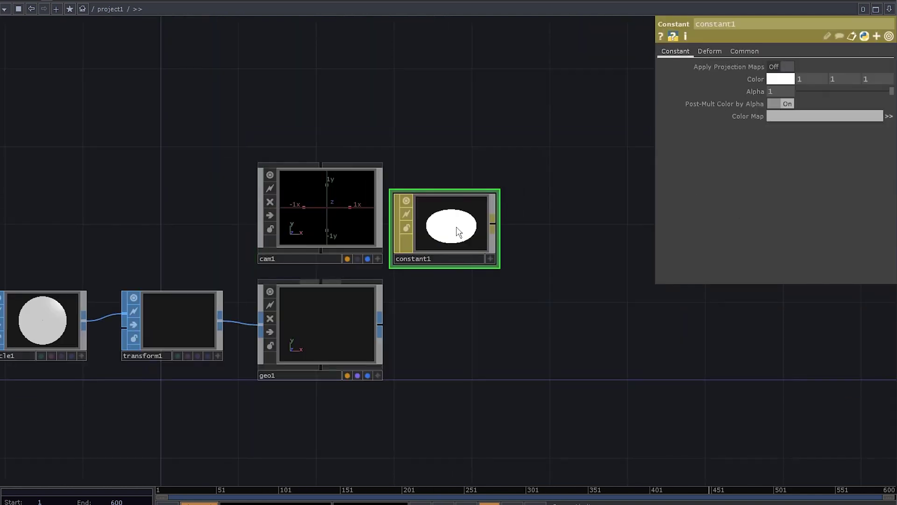
left_click_drag(458, 234, 334, 323)
Step: Add a Render TOP beside geo1
key("Tab")
left_click(296, 186)
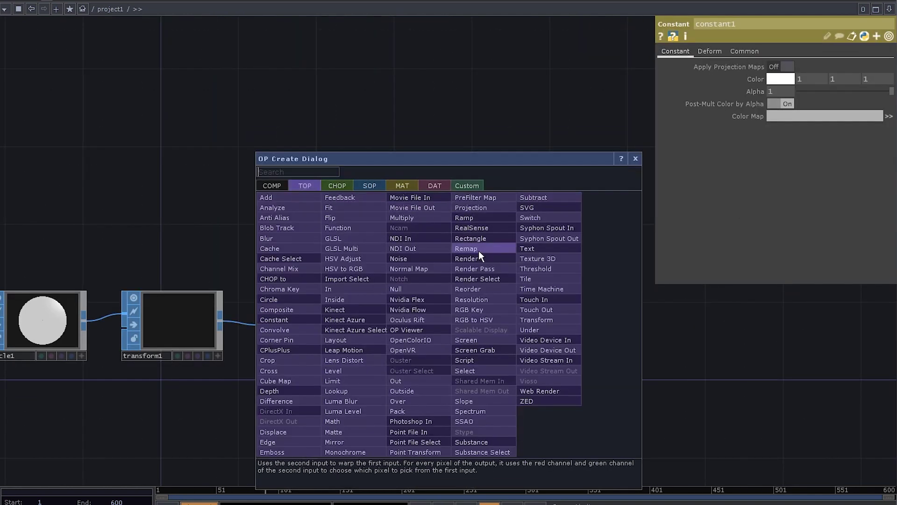
left_click(477, 257)
left_click(472, 327)
Step: Turn on Instancing for geo1 and place a GLSL TOP below the existing operators
middle_click_drag(481, 333, 490, 346)
scroll(489, 346, "up", 6)
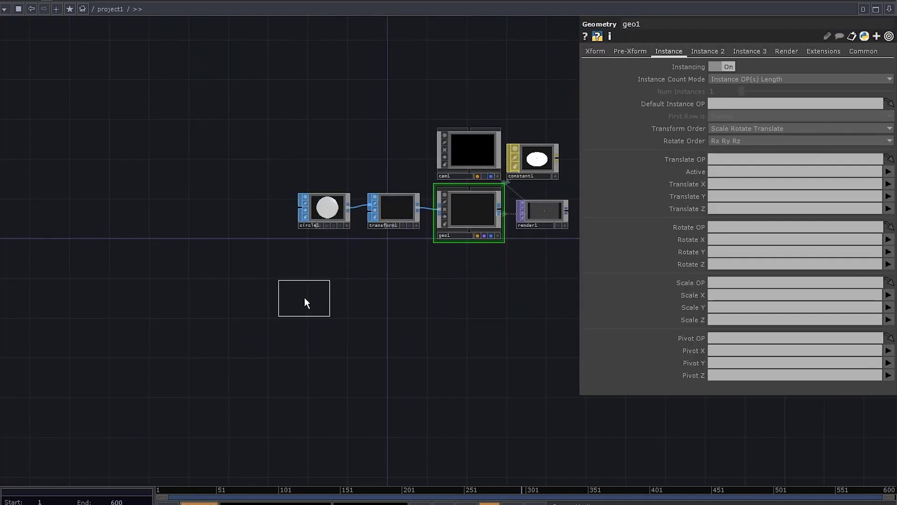
left_click(305, 297)
Step: Edit the glsl1_pixel shader so the color is vec4(vUV.st, 0, 1.0)
scroll(246, 332, "up", 5)
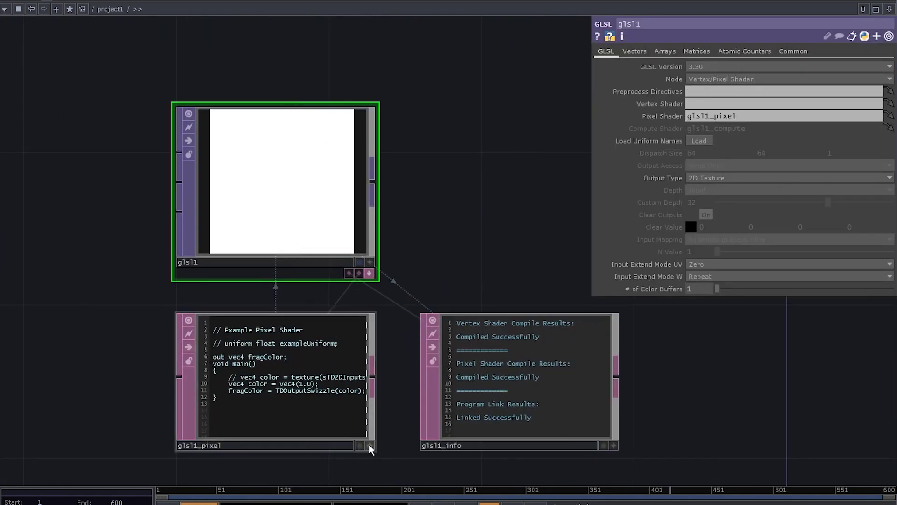
scroll(329, 413, "up", 3)
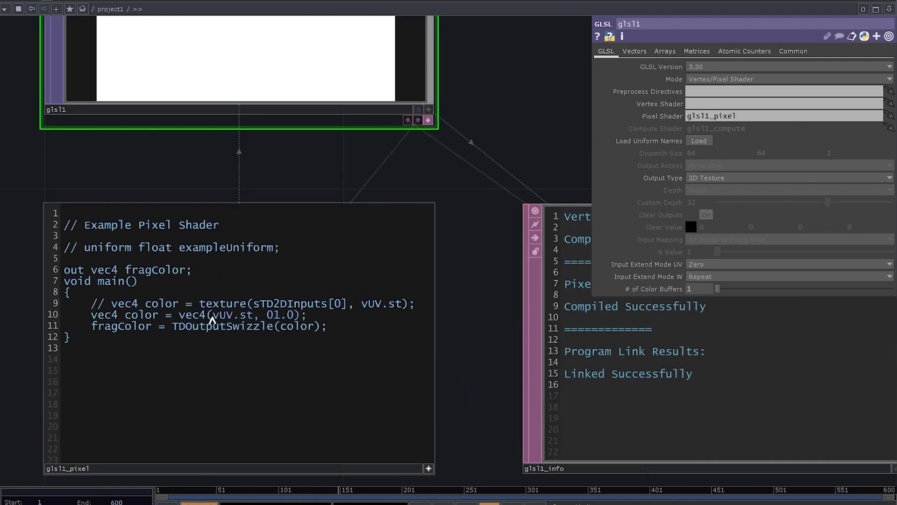
type(",")
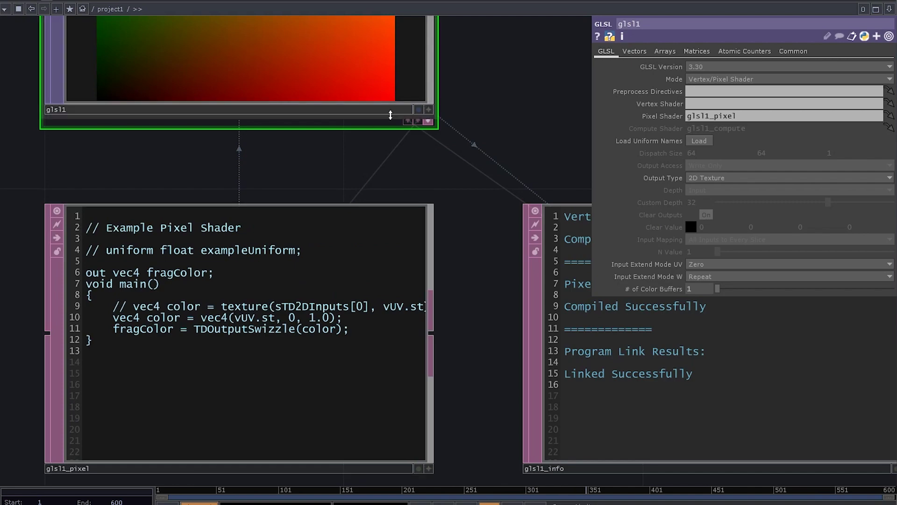
Step: Collapse the docked DATs of glsl1 and set its Pixel Format to 32-bit float (RGBA)
left_click(425, 120)
left_click(417, 121)
left_click_drag(439, 239, 361, 440)
left_click(729, 75)
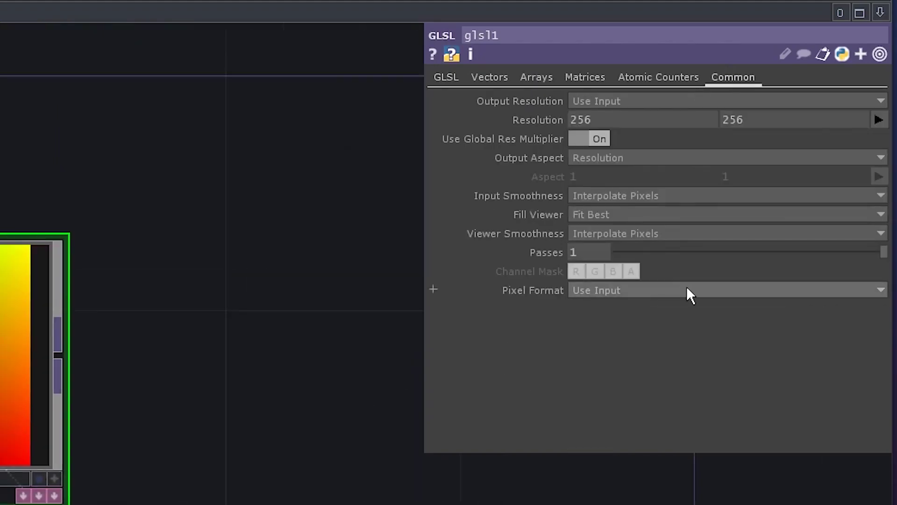
left_click(685, 290)
left_click(614, 365)
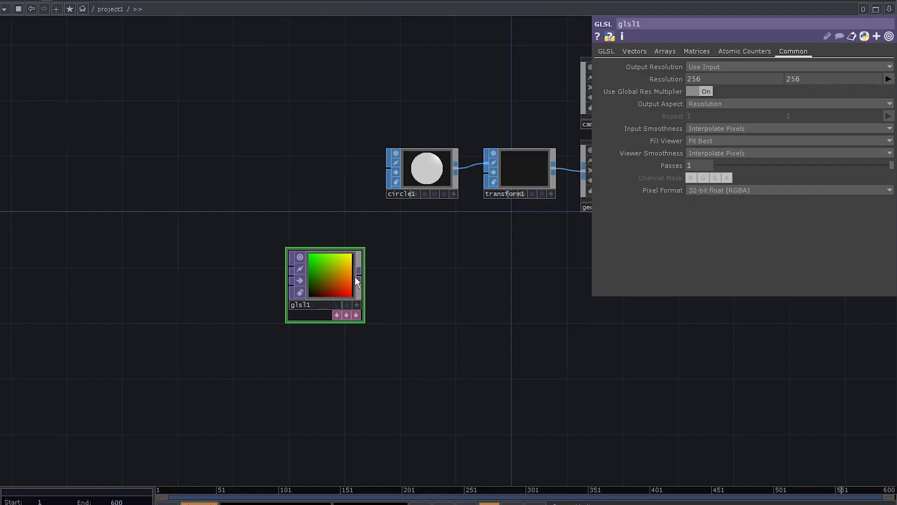
Step: Add a Null TOP after glsl1 and place it below geo1
right_click(358, 276)
left_click(361, 257)
left_click(647, 285)
left_click_drag(526, 343, 397, 355)
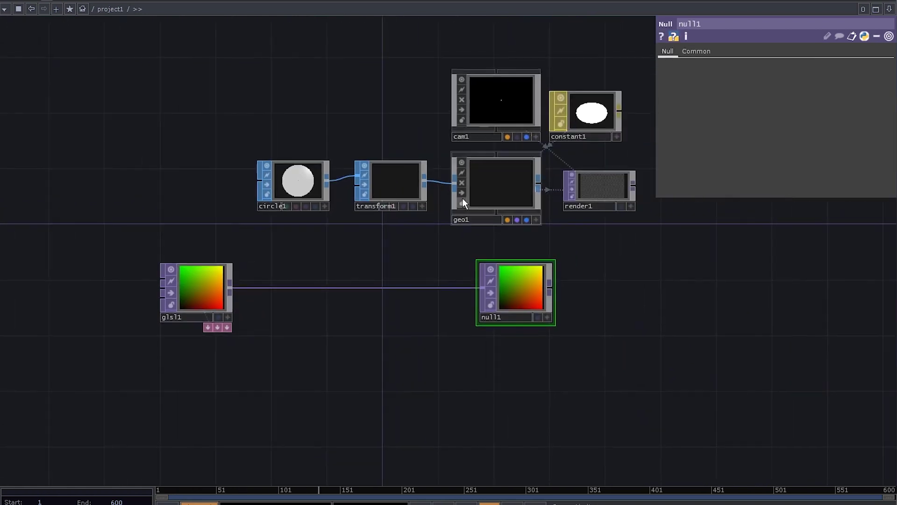
Step: Use null1 as geo1's instance Translate OP, with Translate X set to r and Translate Y to g
left_click(499, 198)
left_click(722, 67)
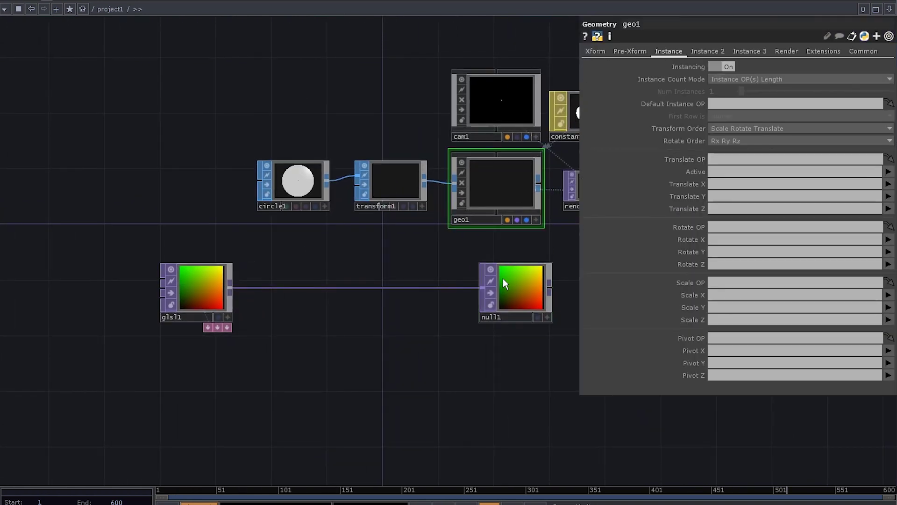
left_click_drag(509, 285, 707, 171)
left_click(730, 185)
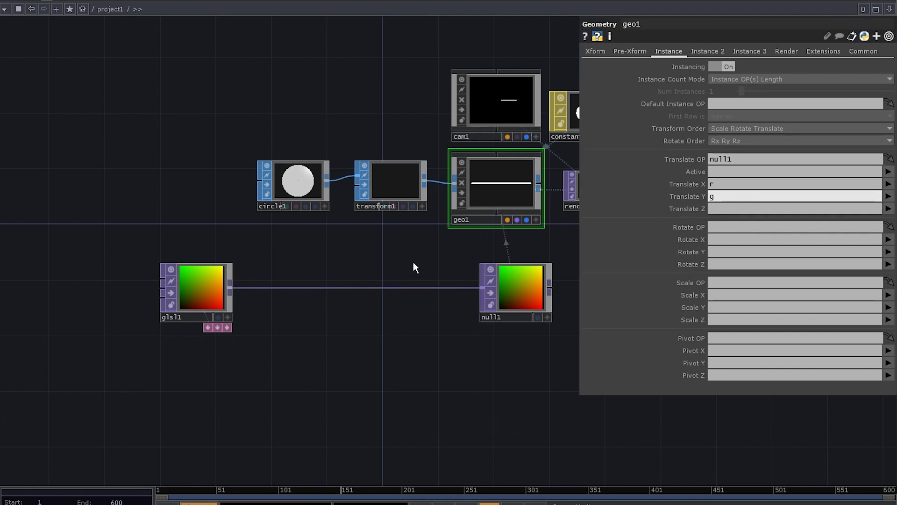
Step: Display render1's output as the network background and inspect the instanced result
scroll(522, 207, "up", 3)
left_click_drag(489, 291, 352, 336)
left_click_drag(448, 332, 366, 376)
left_click(471, 266)
scroll(463, 285, "down", 3)
left_click(474, 292)
left_click_drag(467, 350, 305, 362)
key("p")
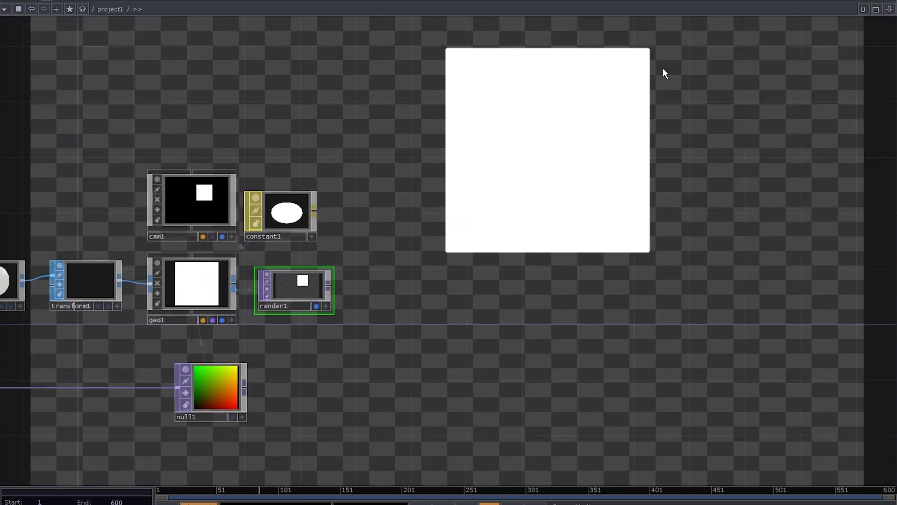
key("p")
key("h")
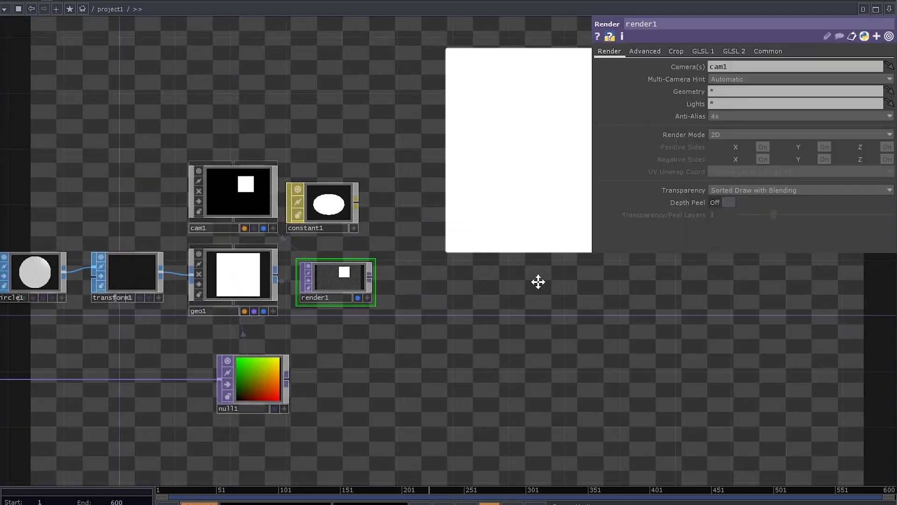
Step: Insert a Level TOP between glsl1 and null1 and set its Out Low to -1
right_click(185, 334)
left_click(200, 322)
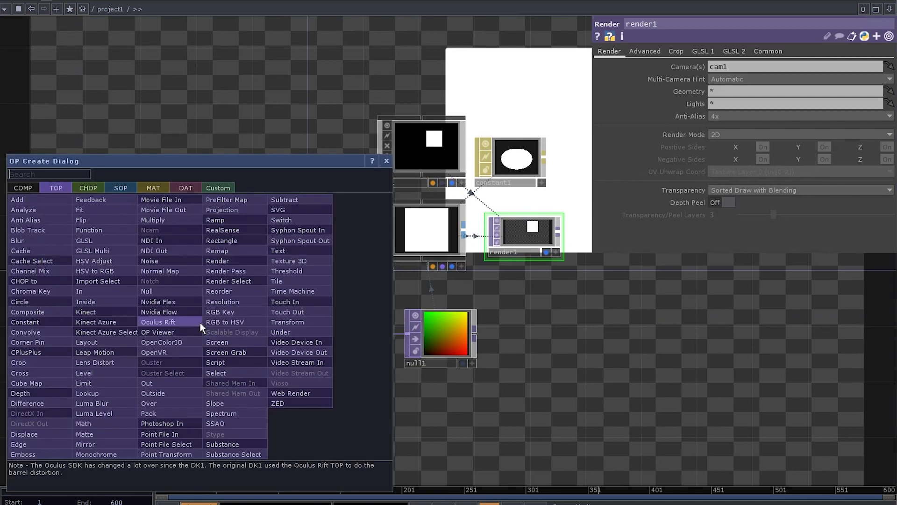
left_click(99, 374)
left_click(223, 337)
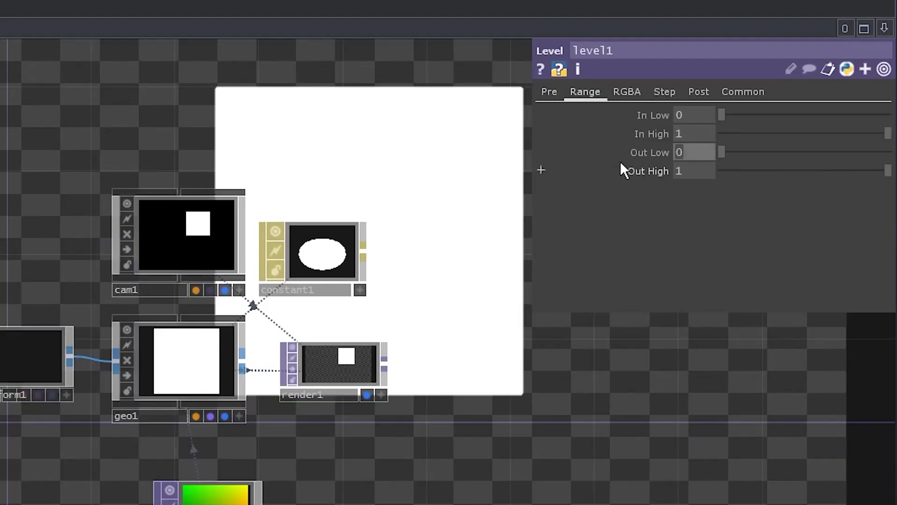
type("-1")
key("Return")
Step: Check the centered render and set glsl1's resolution to 50 by 50
scroll(360, 351, "up", 3)
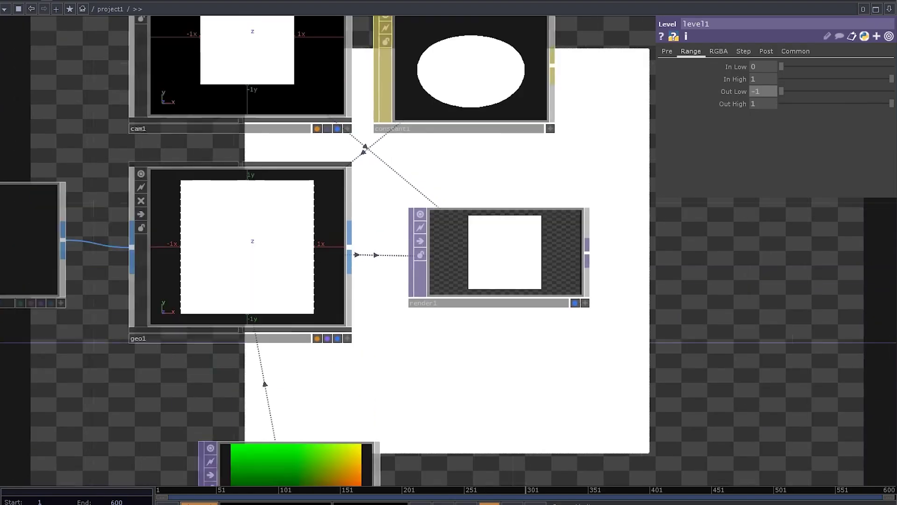
scroll(526, 243, "up", 3)
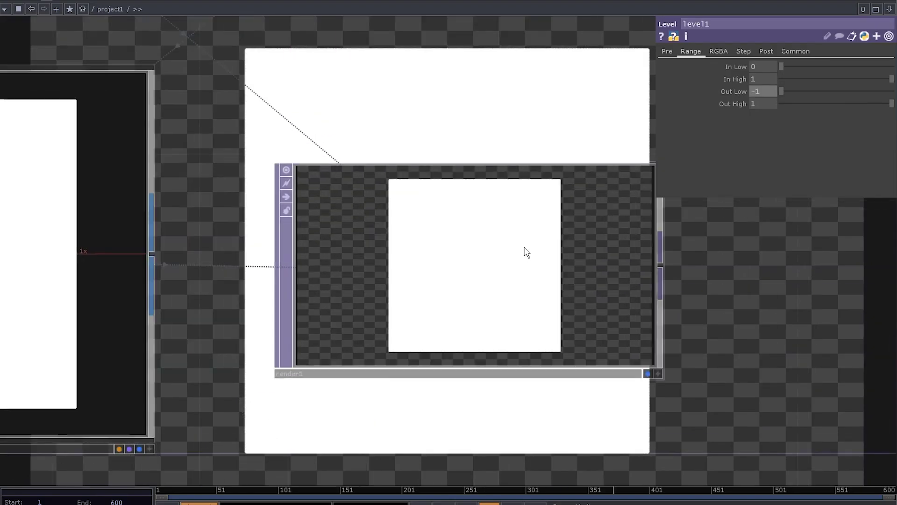
scroll(526, 243, "down", 6)
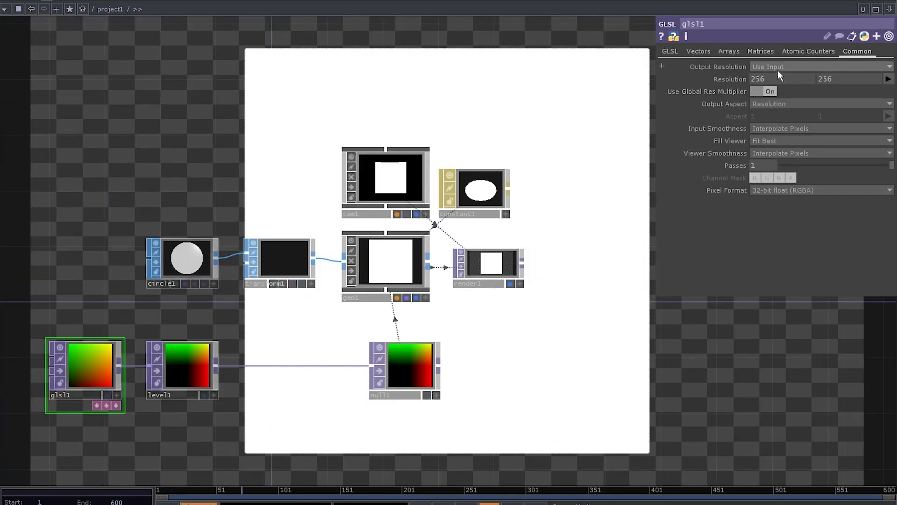
left_click(777, 77)
type("50")
key("Return")
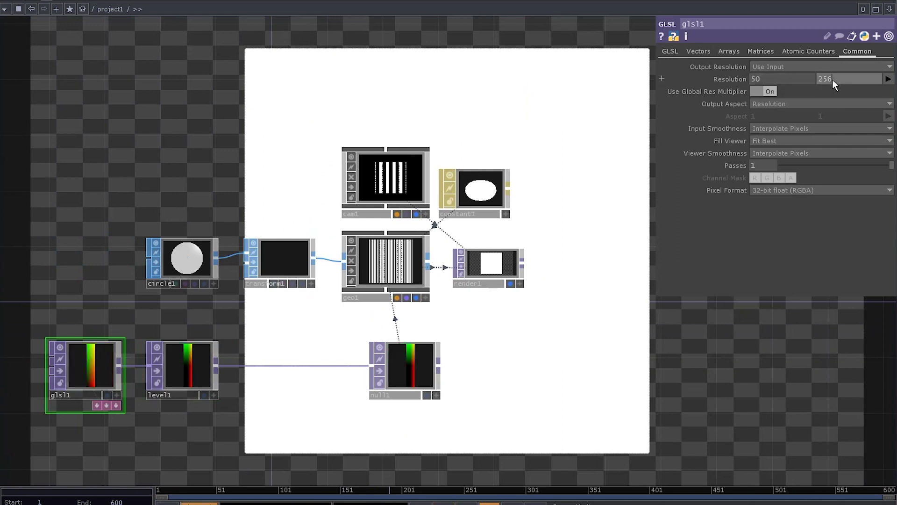
left_click(831, 79)
type("50")
key("Return")
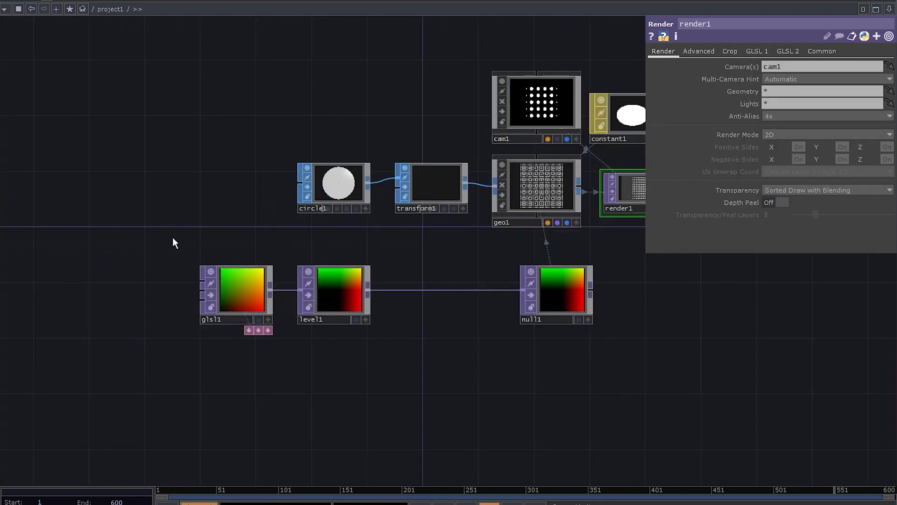
Step: Insert a Feedback TOP between level1 and null1 and set its Target TOP to null1
left_click_drag(157, 224, 213, 244)
left_click(292, 303)
left_click_drag(398, 324, 259, 324)
left_click(352, 292)
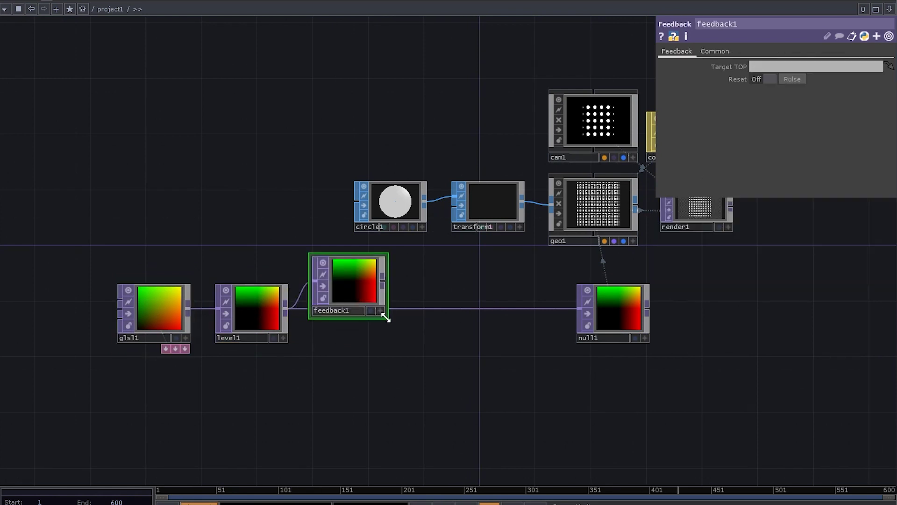
left_click_drag(581, 309, 579, 310)
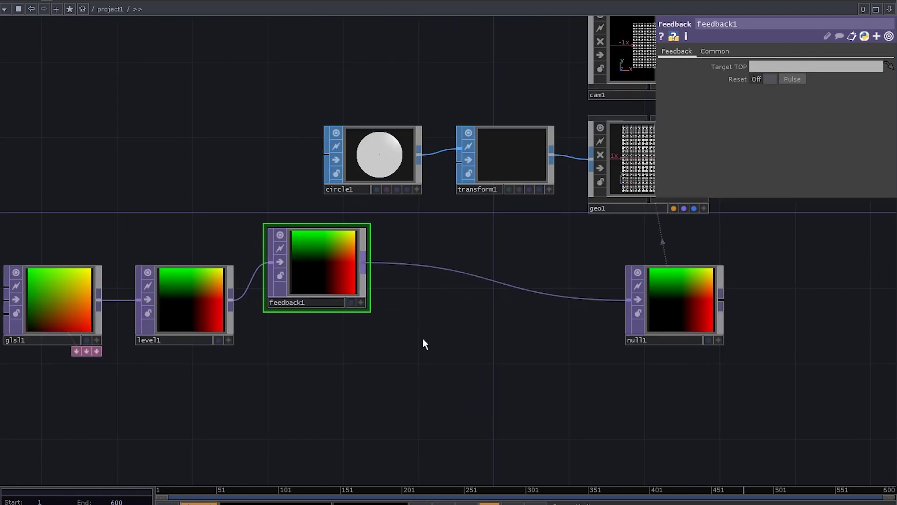
left_click_drag(304, 344, 433, 299)
left_click_drag(375, 304, 316, 315)
Step: Add a Noise TOP below glsl1
key("Tab")
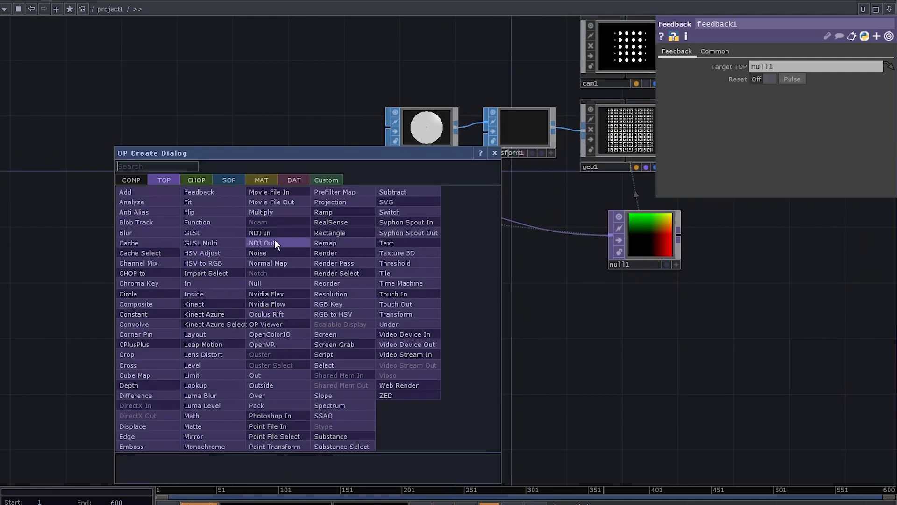
key("Escape")
left_click(199, 335)
Step: Reference glsl1's resolution in noise1 and set noise1's Pixel Format to 32-bit float (RGBA)
left_click(189, 247)
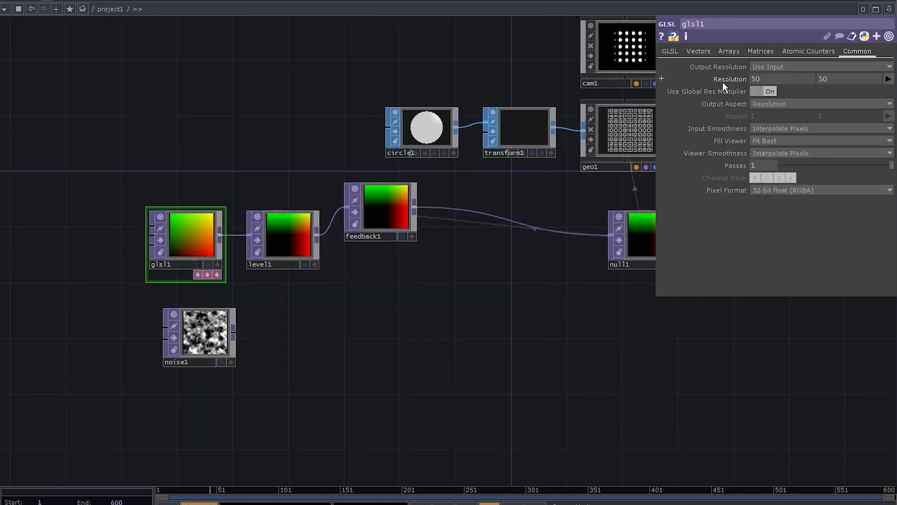
right_click(722, 80)
left_click(748, 56)
left_click(177, 304)
left_click(775, 53)
right_click(728, 80)
left_click(750, 83)
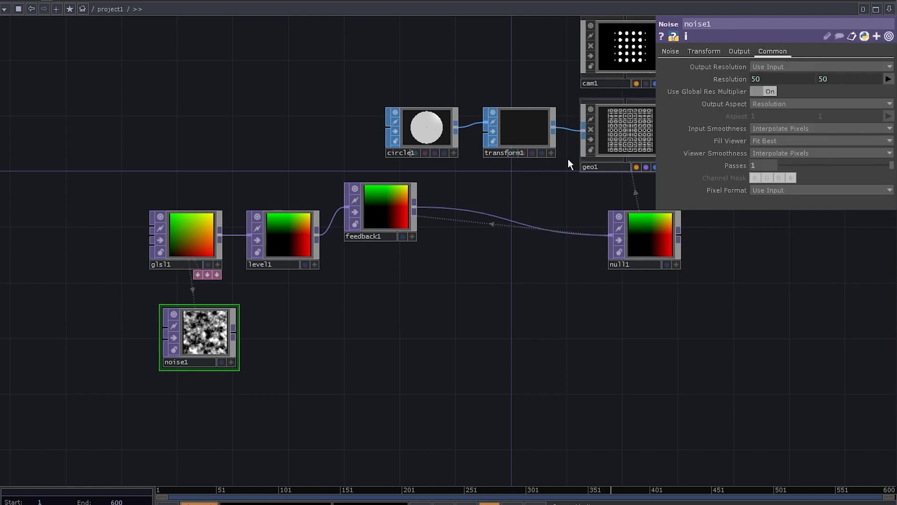
left_click(767, 189)
left_click(780, 238)
Step: Add a Slope TOP after noise1
key("Tab")
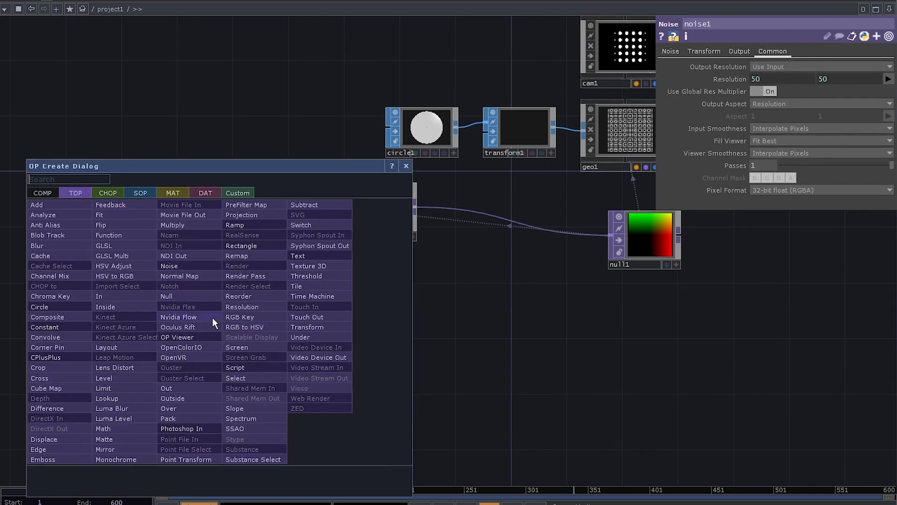
left_click(249, 408)
left_click(279, 333)
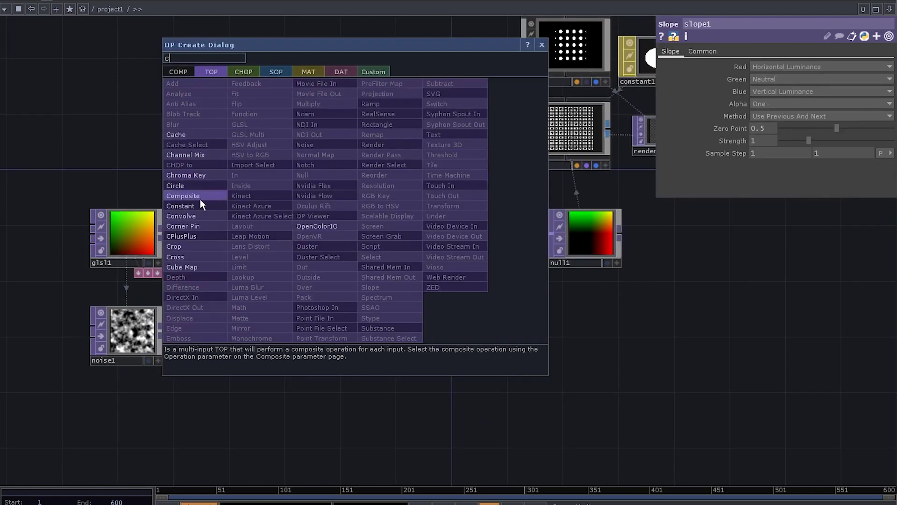
Step: Add a Composite TOP that takes feedback1 and slope1 as its inputs
left_click(200, 198)
left_click(428, 304)
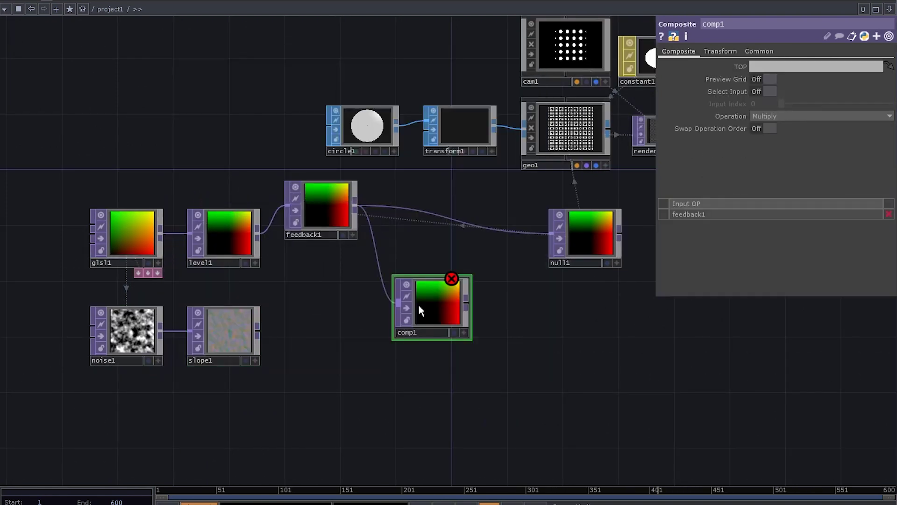
left_click_drag(259, 330, 438, 309)
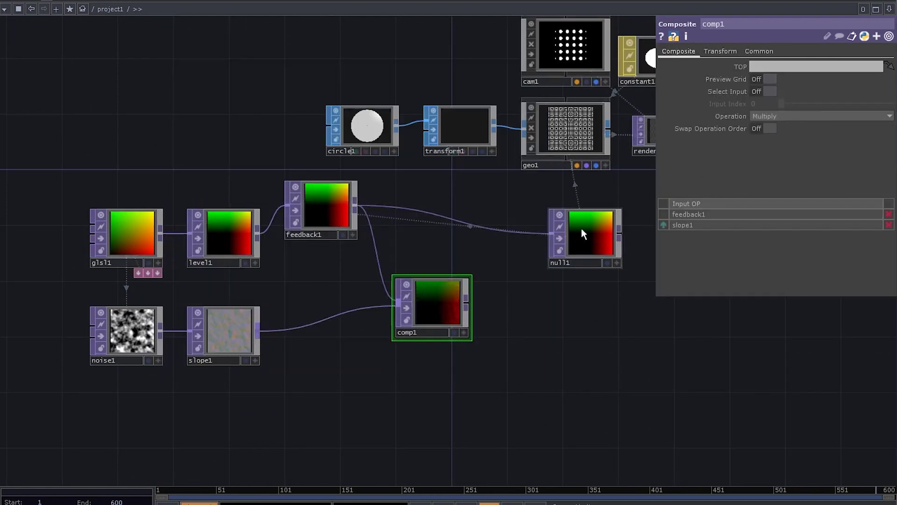
Step: Connect comp1 to null1 in place of feedback1 and set its Operation to Add
left_click_drag(542, 311, 470, 324)
left_click_drag(397, 317, 481, 253)
left_click(771, 116)
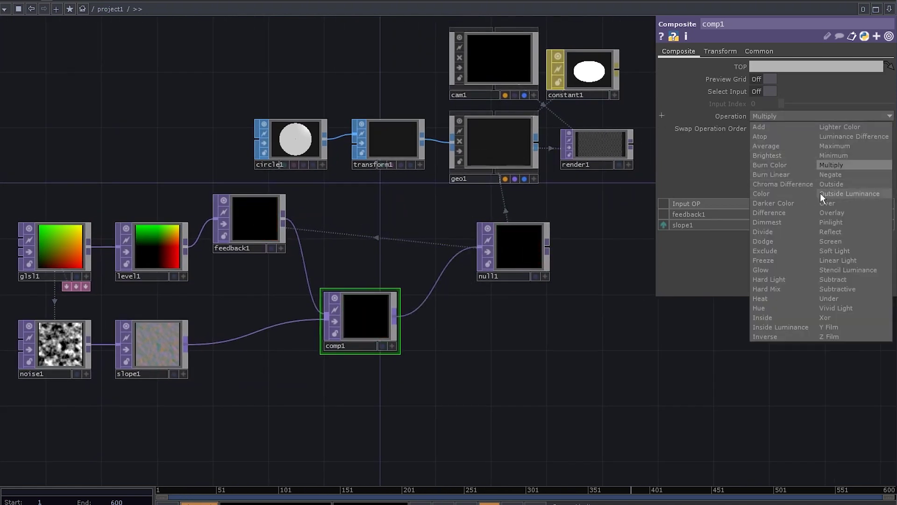
left_click(759, 127)
Step: Select the whole TOP feedback chain from glsl1 to null1 and move it further down from the geometry row
left_click_drag(170, 209, 529, 318)
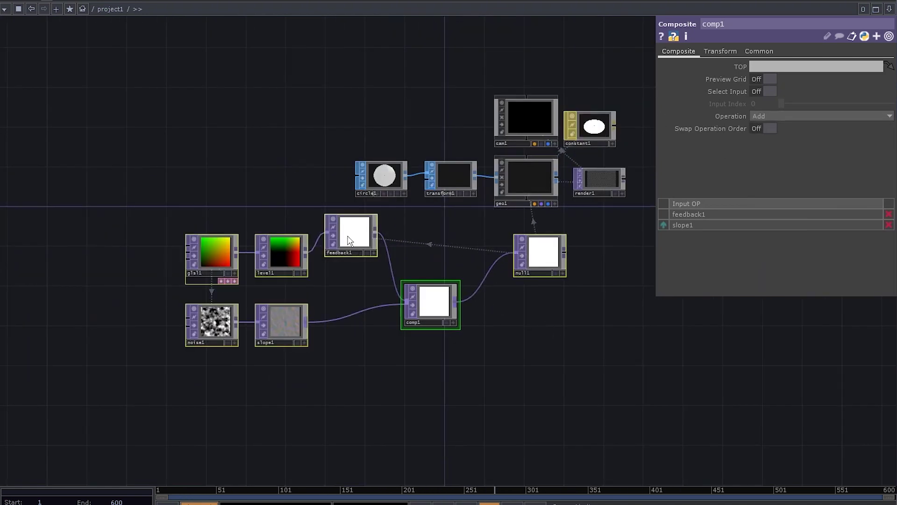
left_click_drag(348, 240, 348, 297)
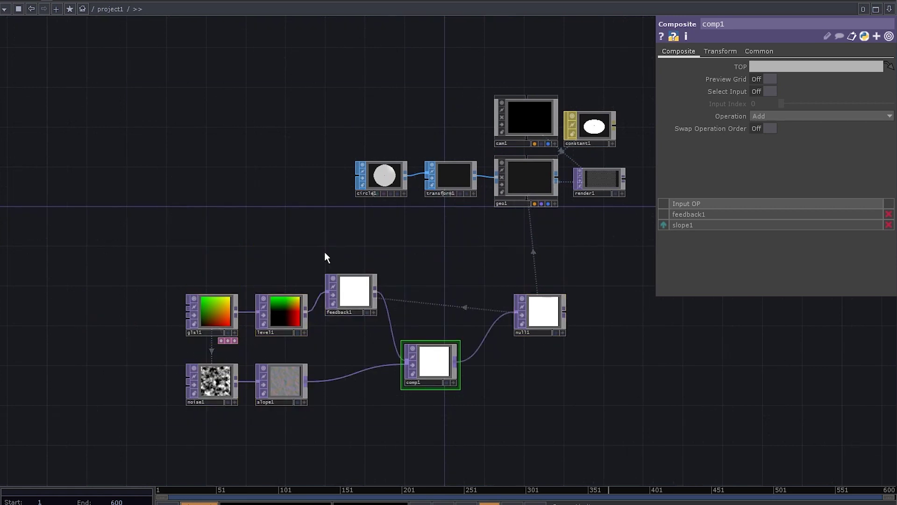
Step: Add a Keyboard In CHOP above feedback1, link it to feedback1, and display render1 as the network background
key("Tab")
left_click(212, 117)
left_click(294, 282)
left_click(347, 250)
scroll(360, 267, "up", 2)
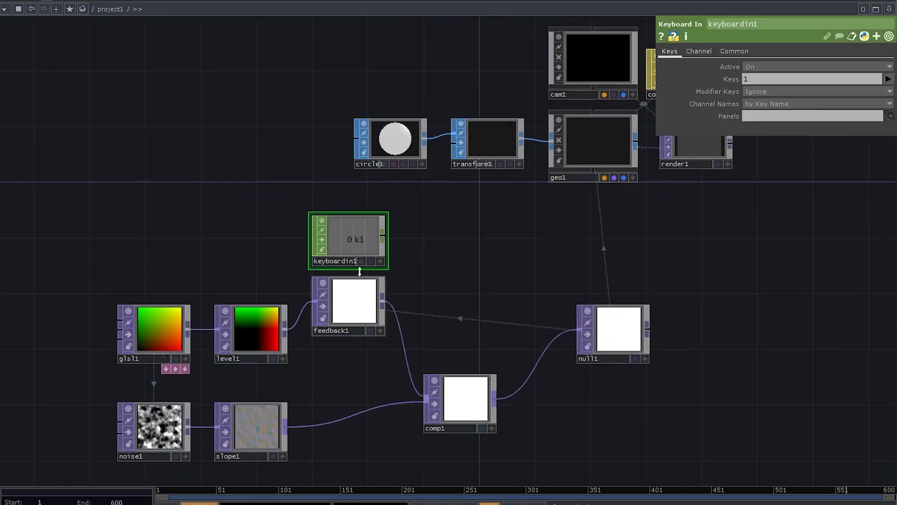
left_click(359, 294)
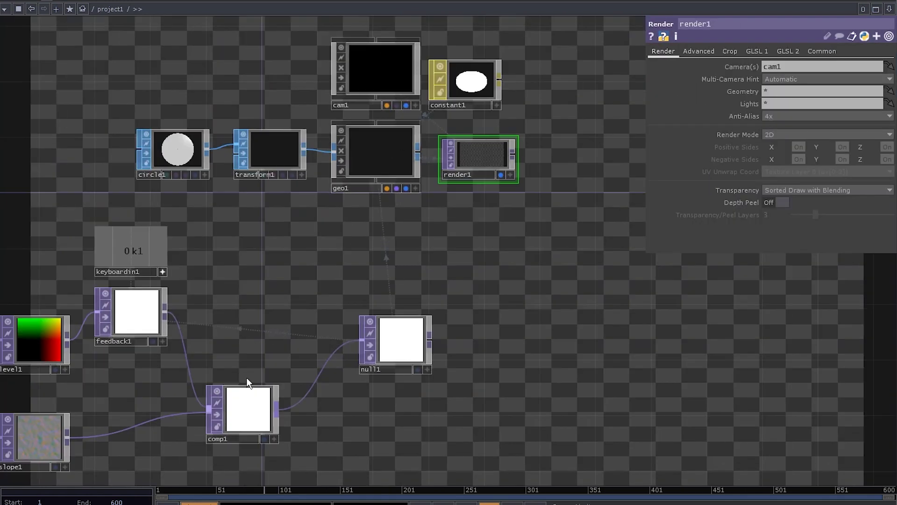
left_click_drag(316, 275, 480, 198)
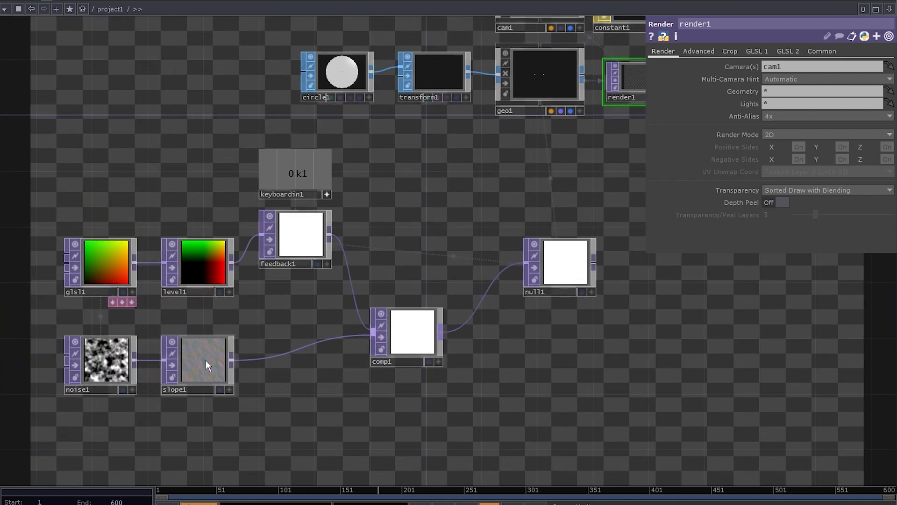
scroll(368, 316, "down", 2)
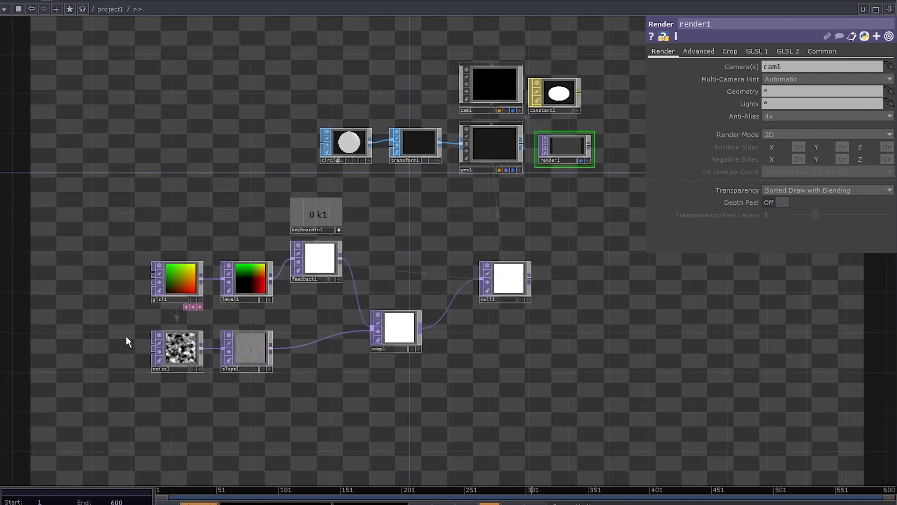
Step: Reset the feedback loop and set slope1's Zero Point to 0, Green to Vertical Luminance and Blue to Zero
left_click(256, 349)
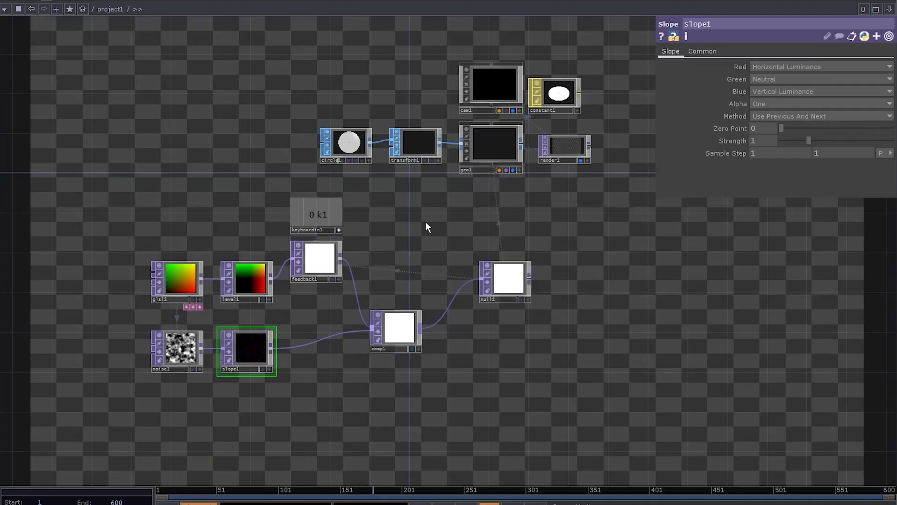
key("1")
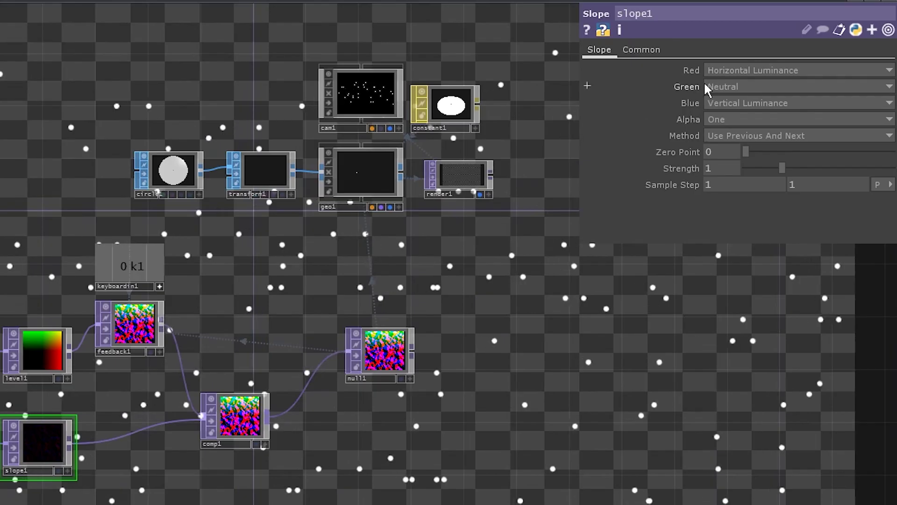
left_click(762, 79)
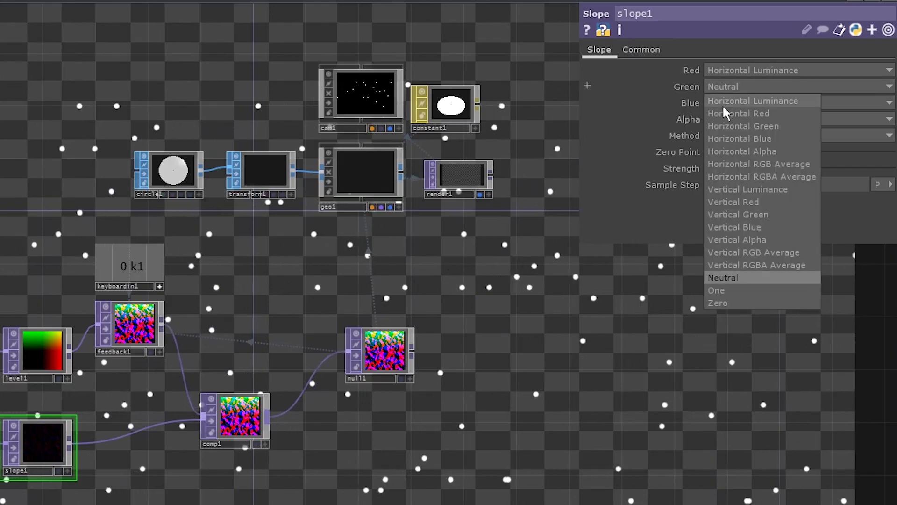
left_click(734, 190)
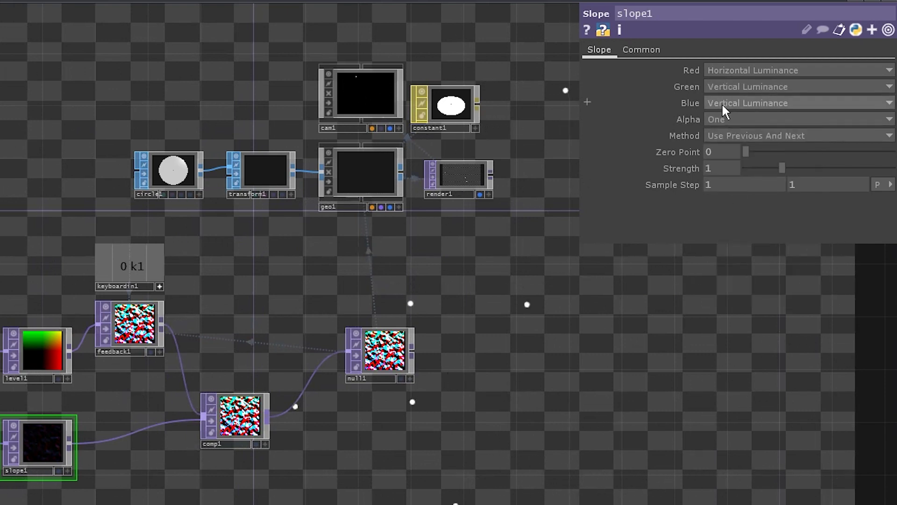
left_click(721, 103)
left_click(723, 316)
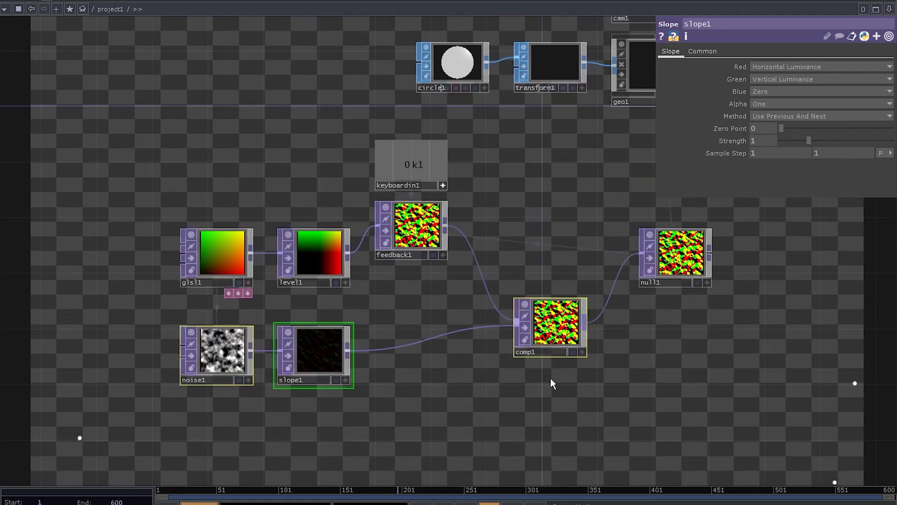
Step: Move noise1, slope1 and comp1 down, then insert a Matte TOP between feedback1 and comp1 with level1 as its second input
left_click_drag(551, 322, 552, 376)
right_click(471, 268)
left_click(478, 258)
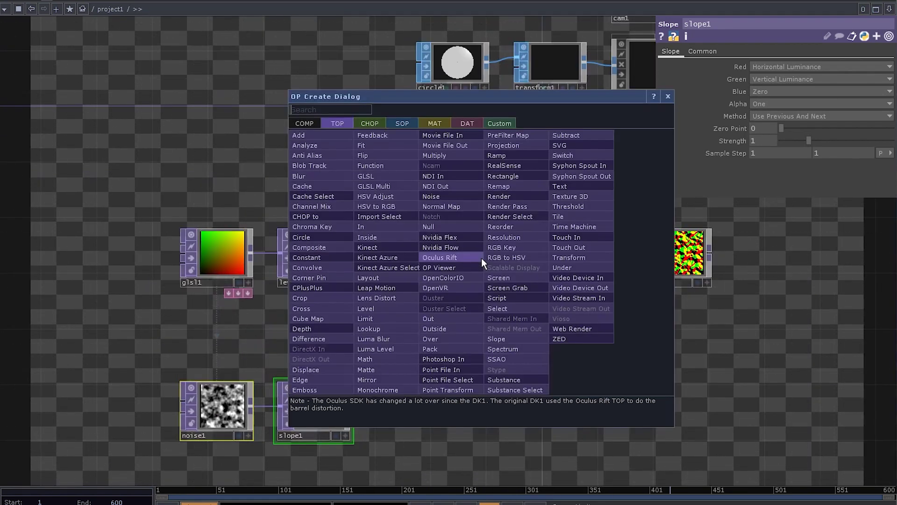
type("ma")
left_click(389, 374)
left_click(506, 279)
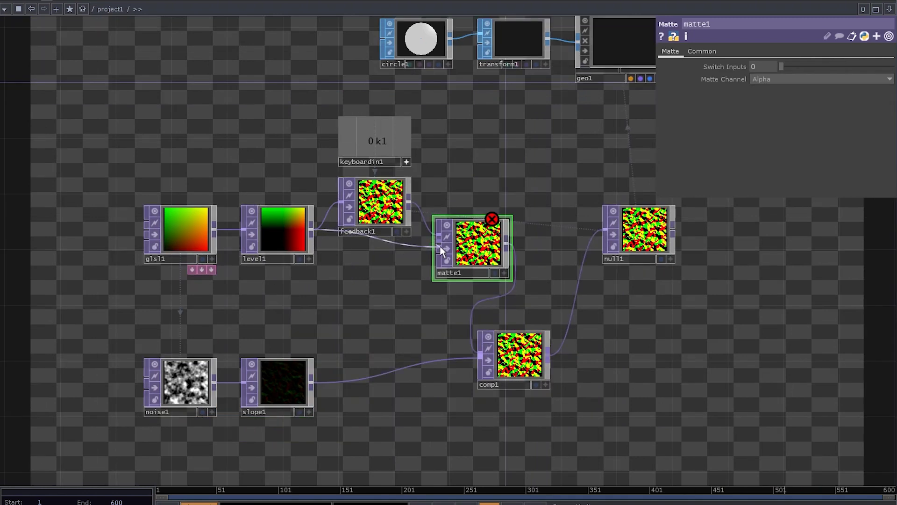
left_click(439, 246)
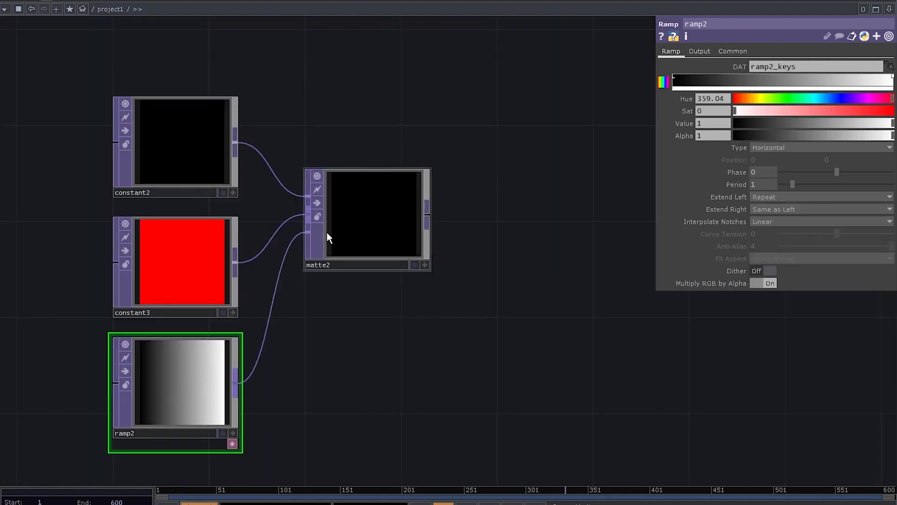
Step: Set the Matte Channel of matte2 to Luminance in the example network
left_click(328, 238)
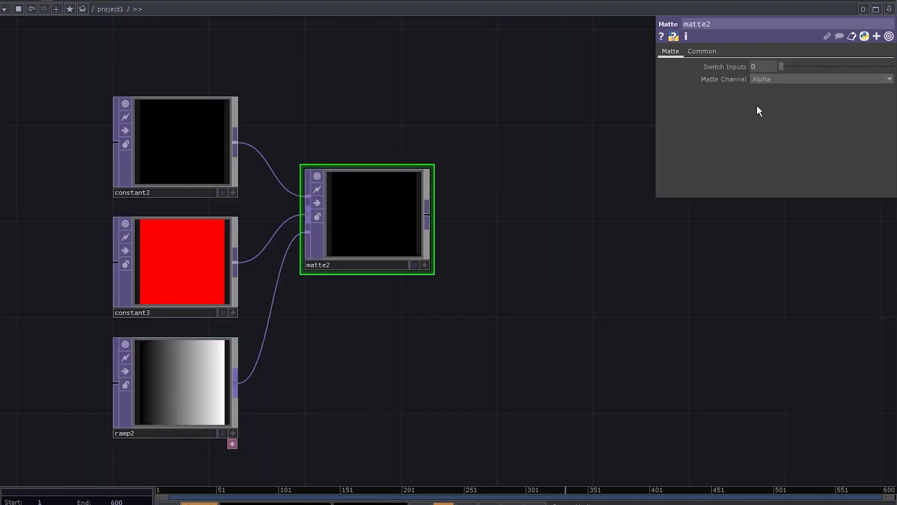
left_click(778, 90)
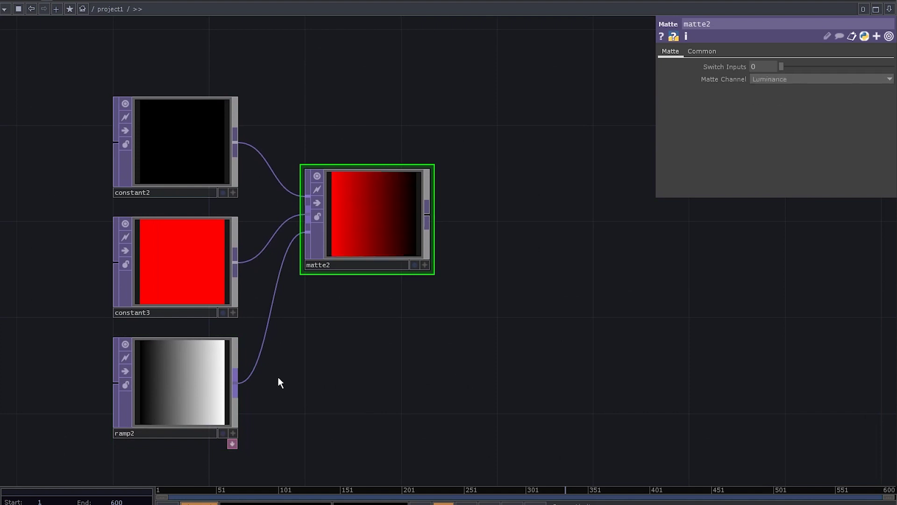
left_click_drag(349, 375, 452, 296)
Step: Delete ramp2 and connect the banana image's fit1 as the third input of matte2
left_click(324, 329)
key("Delete")
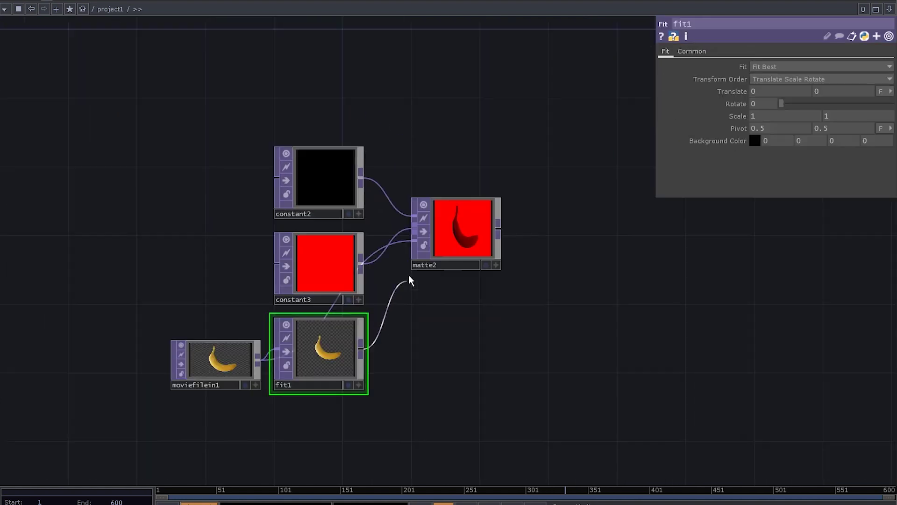
left_click_drag(408, 275, 413, 246)
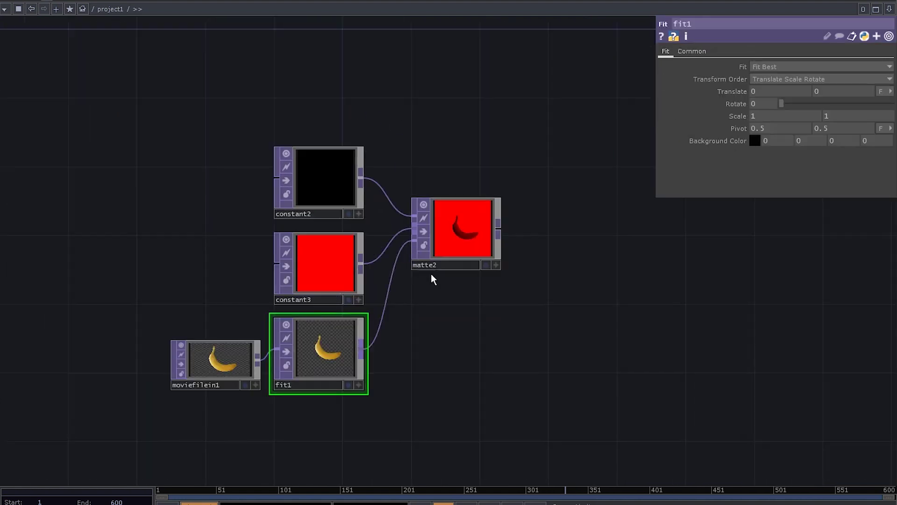
scroll(449, 262, "up", 5)
scroll(427, 309, "down", 3)
left_click_drag(401, 360, 448, 270)
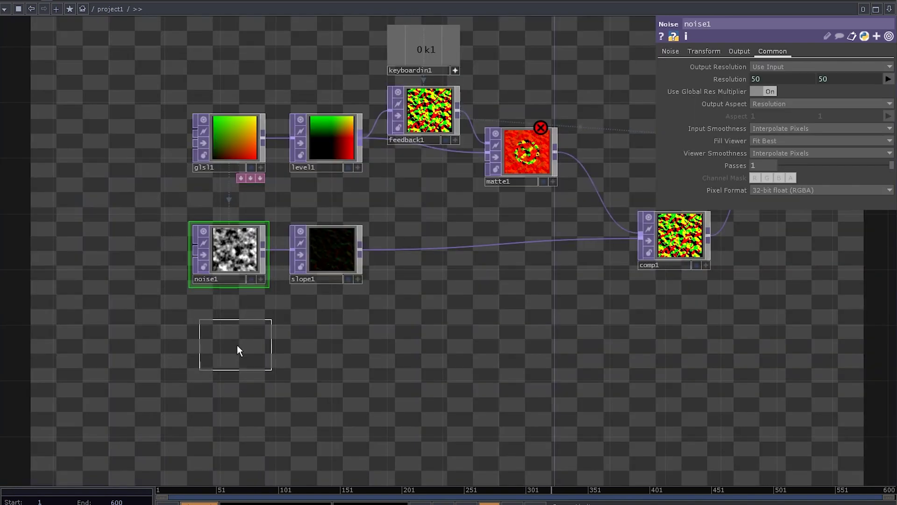
Step: Add a Ramp TOP below noise1 and paste the resolution of glsl1 into its Resolution as a reference
left_click(243, 349)
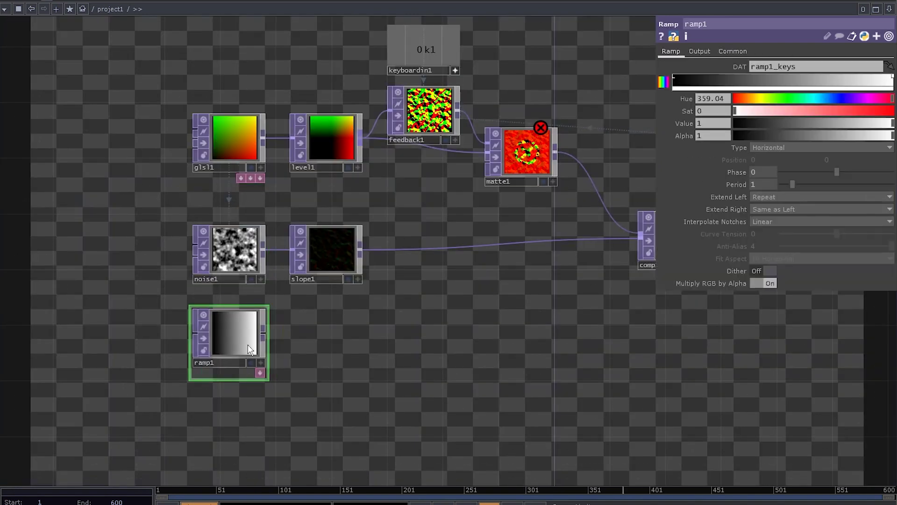
left_click(228, 140)
left_click(224, 344)
right_click(732, 85)
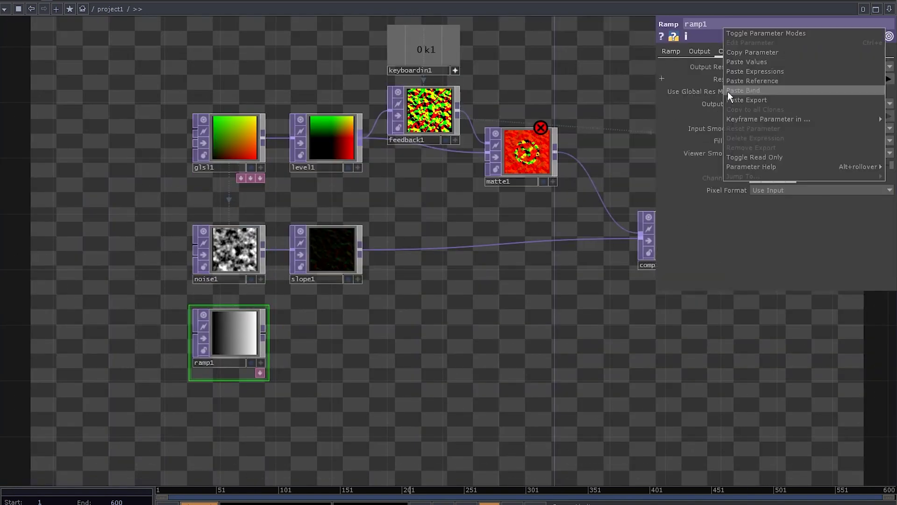
left_click(746, 82)
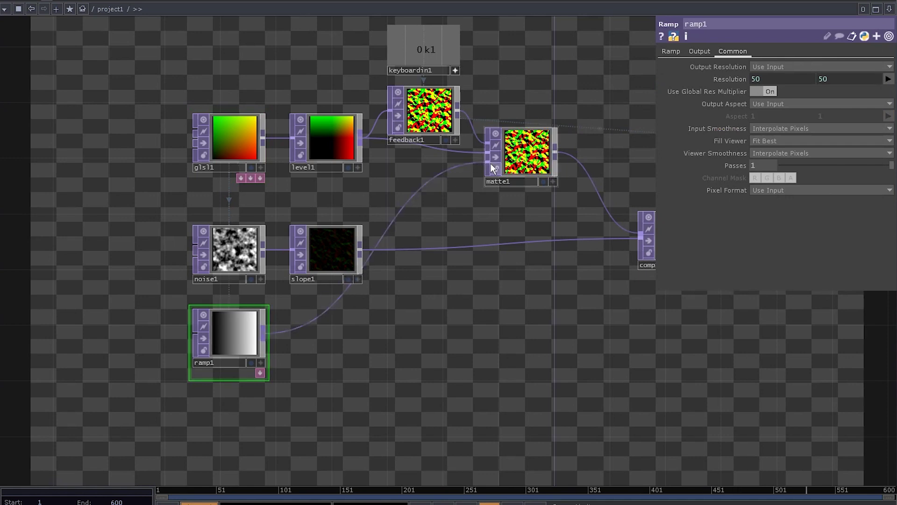
Step: Connect ramp1 as the third input of matte1 and set its Matte Channel to Red
left_click(534, 161)
left_click(764, 80)
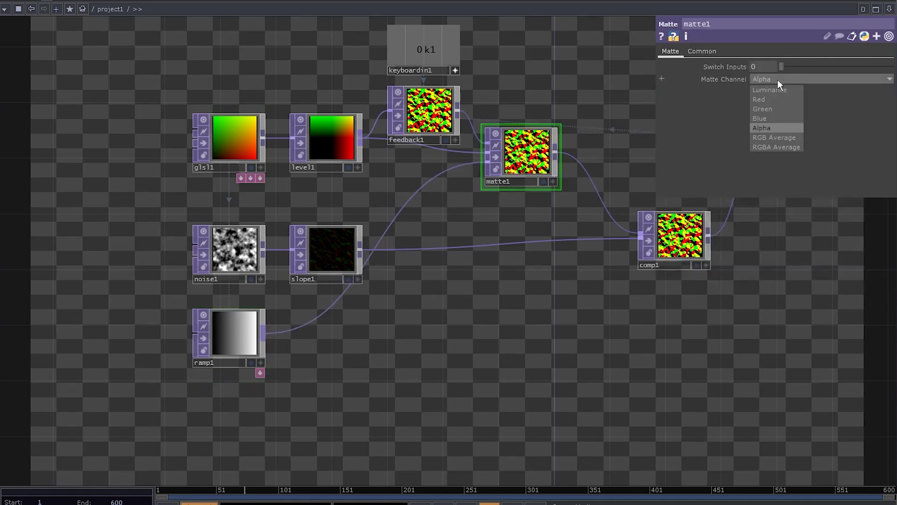
left_click(781, 100)
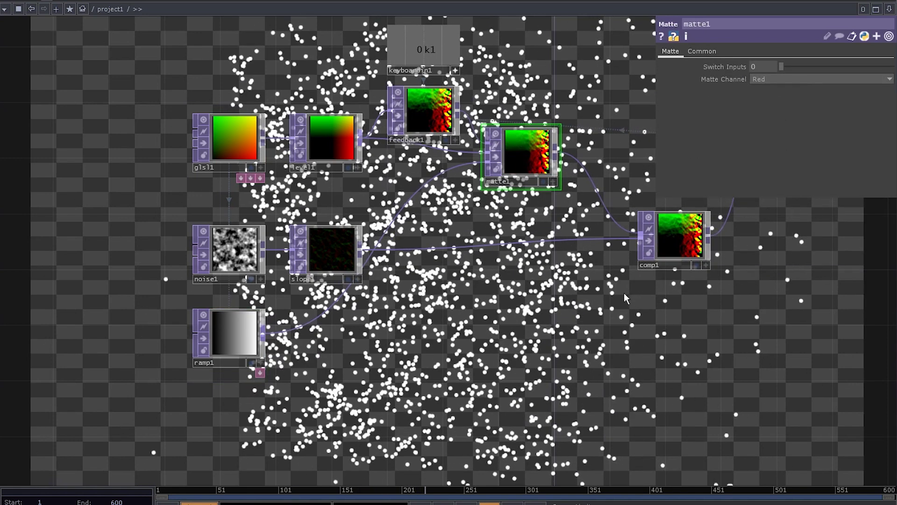
Step: Animate ramp1 by setting its Phase to the expression absTime.seconds
left_click_drag(573, 308, 481, 327)
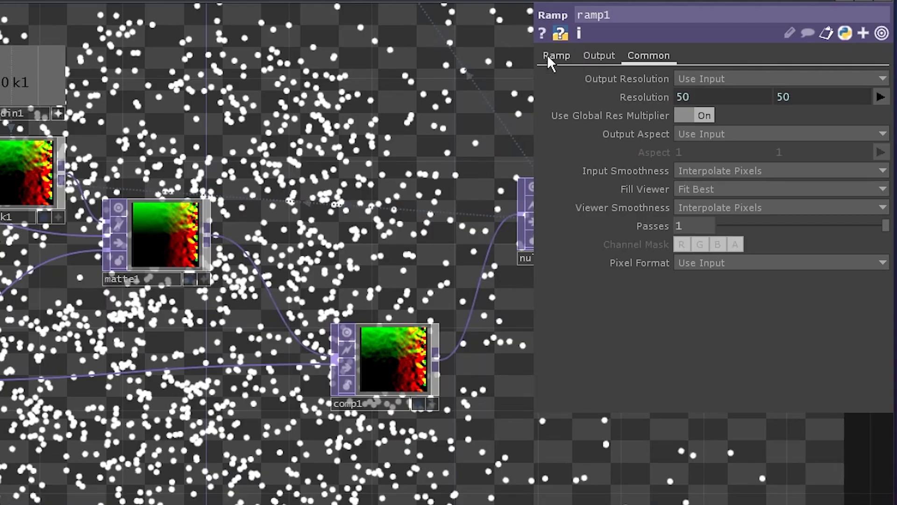
left_click(556, 56)
left_click(667, 235)
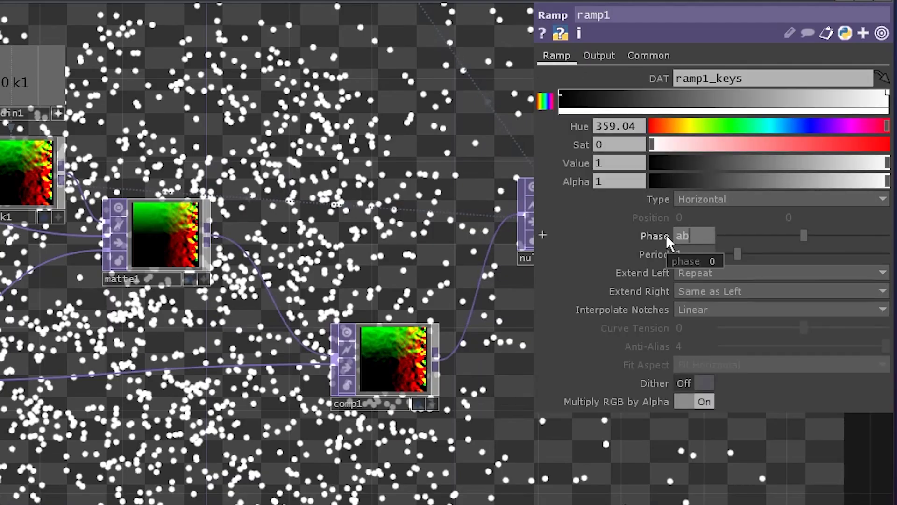
type("absTime.seconds")
key("Return")
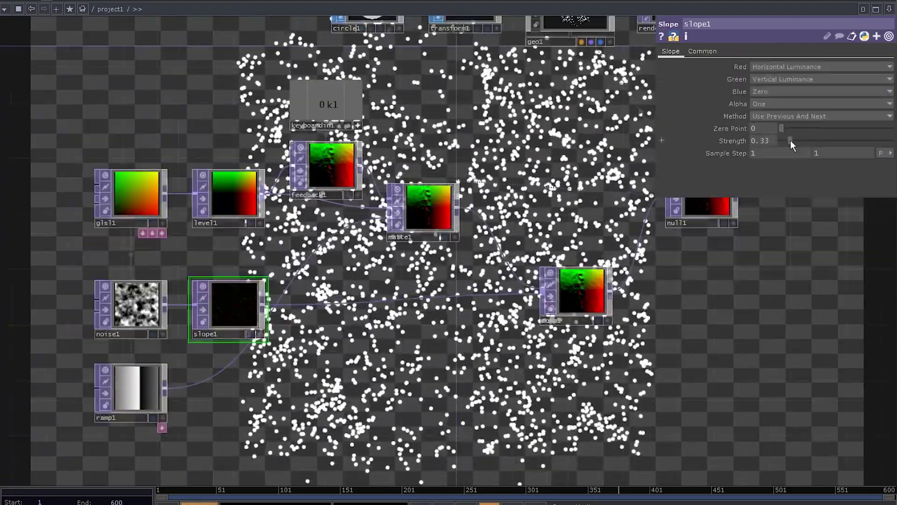
Step: Reduce the Strength of slope1 to 0.04
left_click_drag(790, 140, 782, 141)
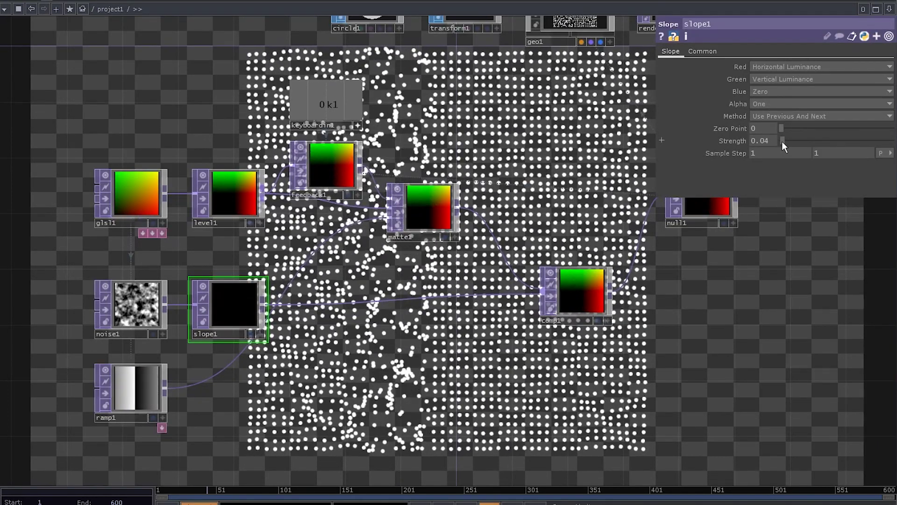
left_click_drag(494, 291, 468, 325)
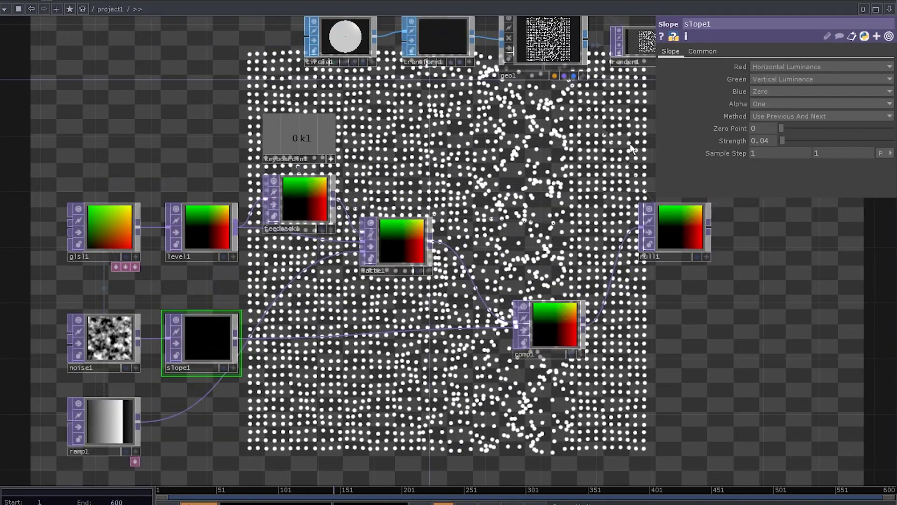
Step: Set the instancing Translate OP of geo1 to matte1
left_click_drag(629, 144, 486, 248)
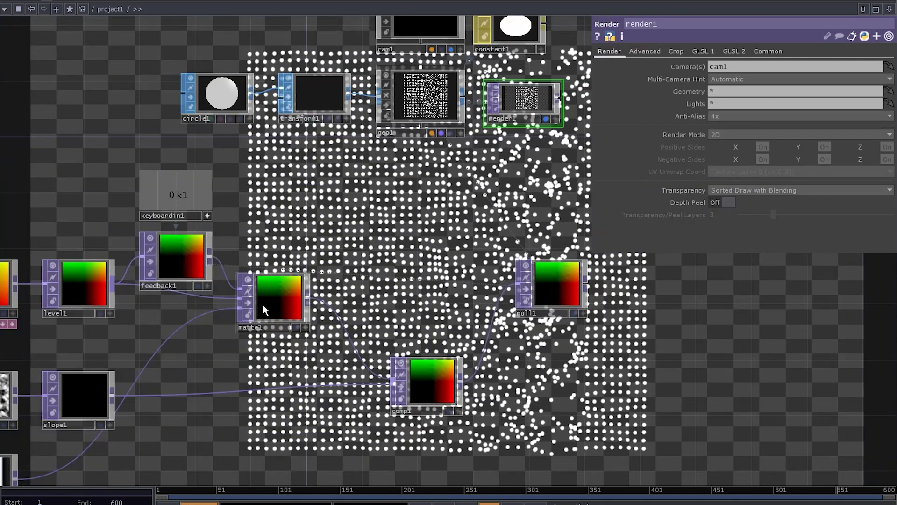
left_click_drag(263, 304, 720, 161)
left_click_drag(438, 196, 350, 195)
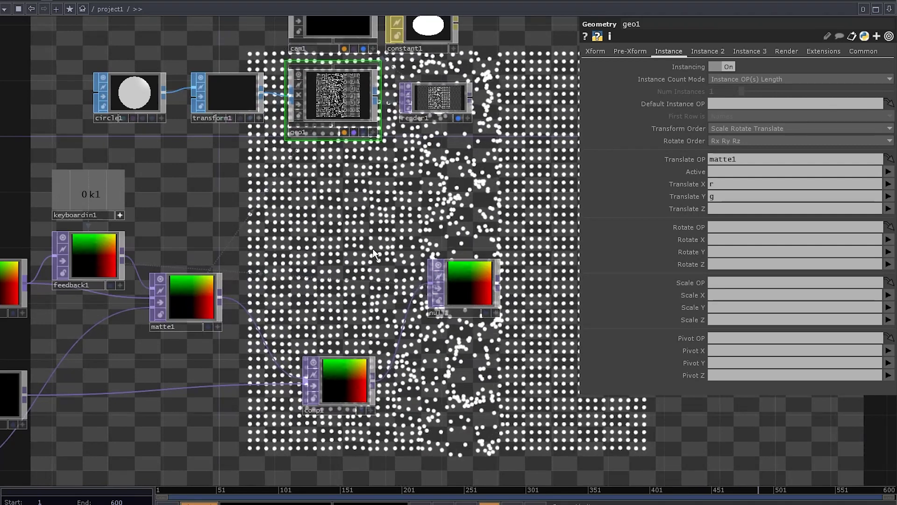
left_click_drag(291, 270, 336, 211)
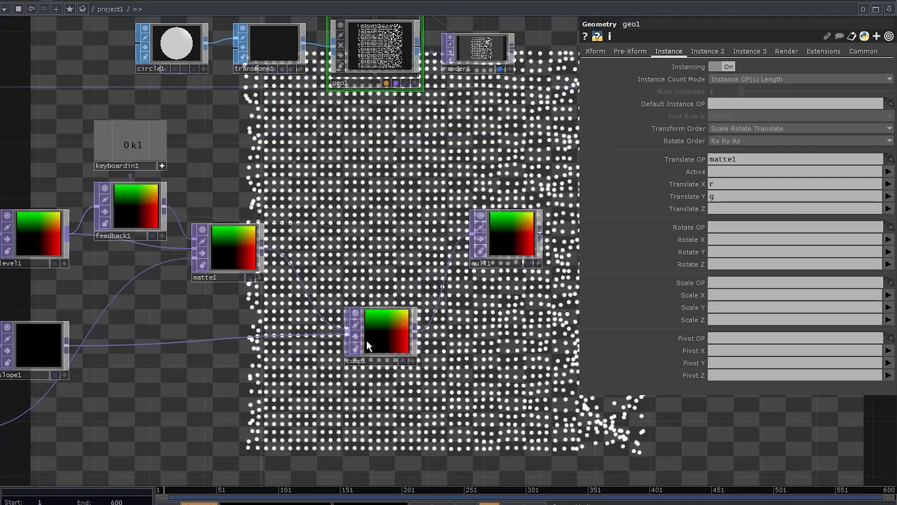
left_click_drag(273, 390, 432, 330)
left_click_drag(537, 281, 536, 260)
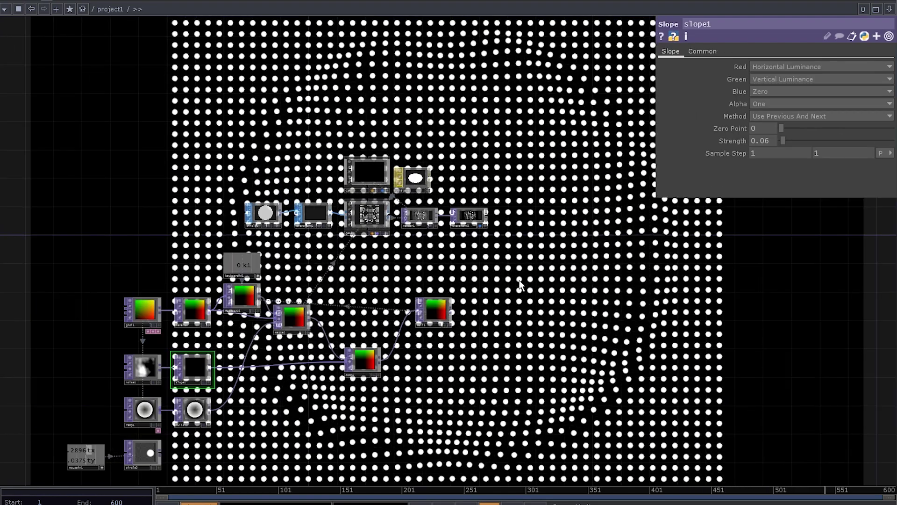
left_click_drag(578, 297, 336, 290)
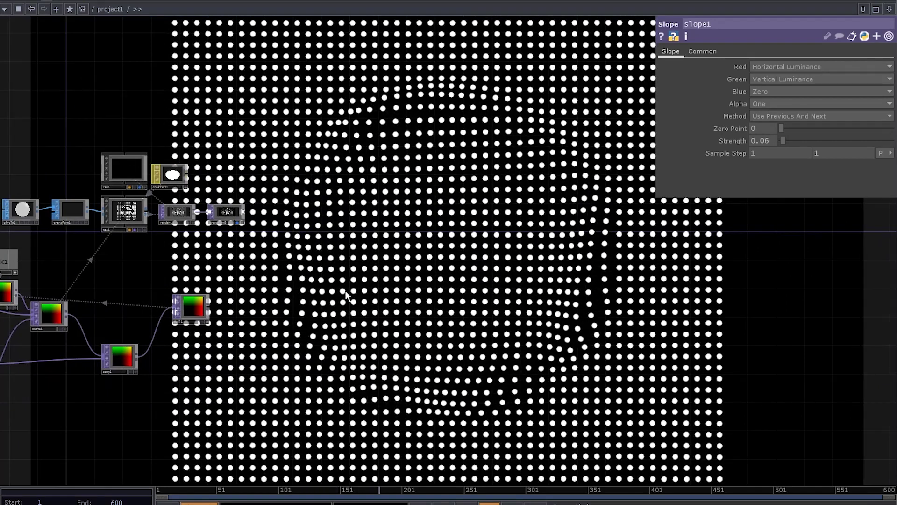